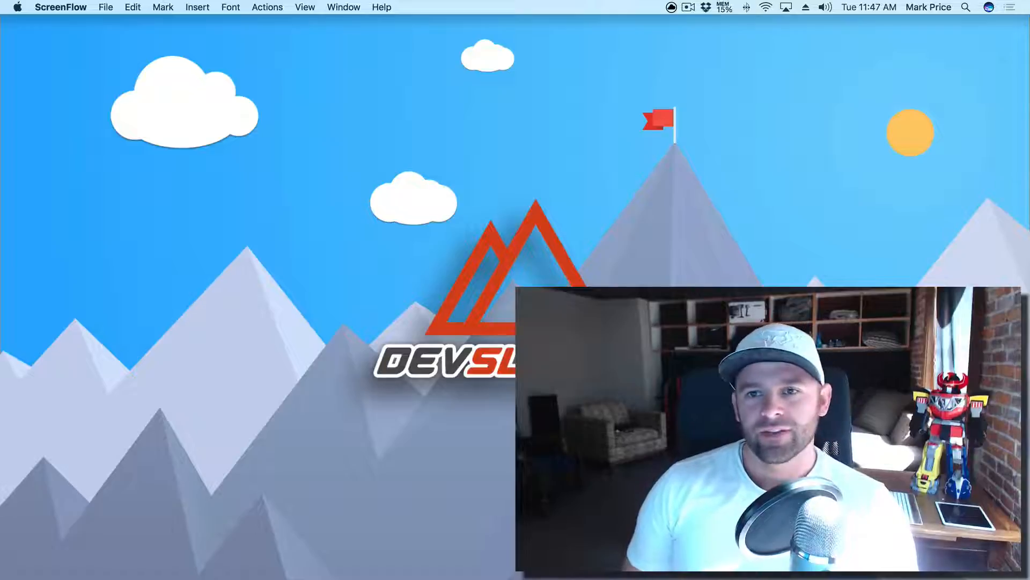
- Launch Unity and start setting up a new project
mouse_move(401, 561)
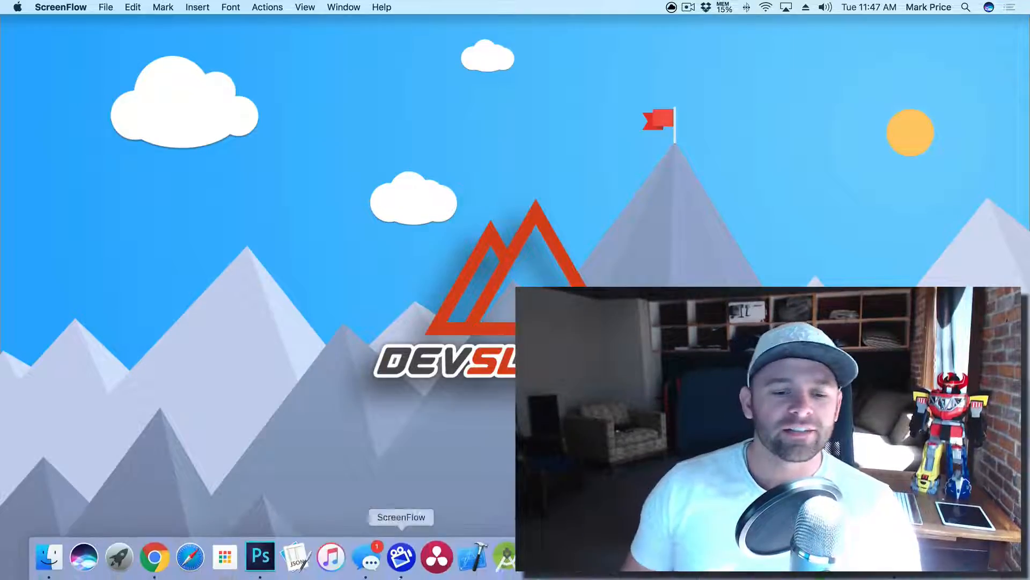
click(613, 557)
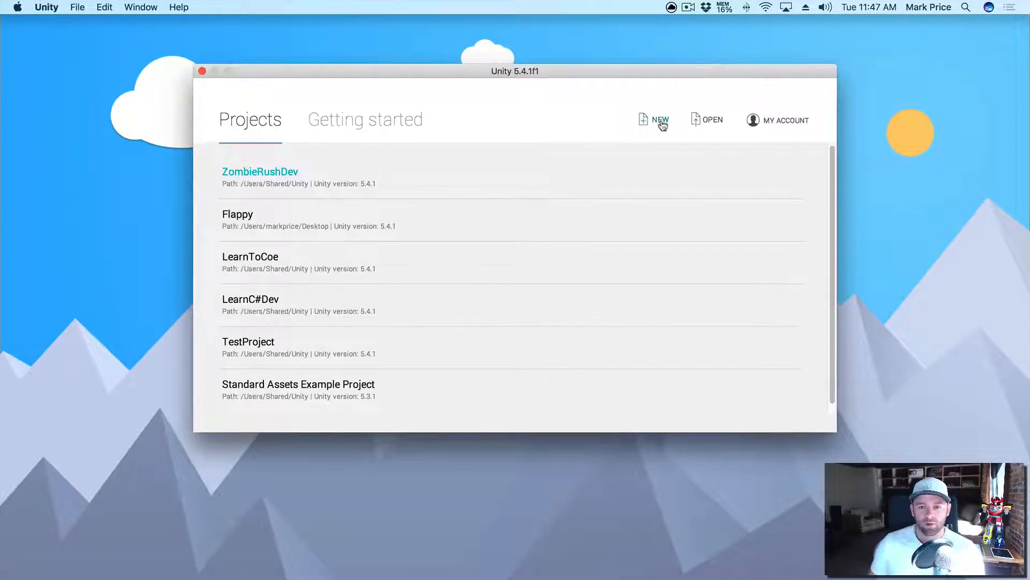
click(660, 120)
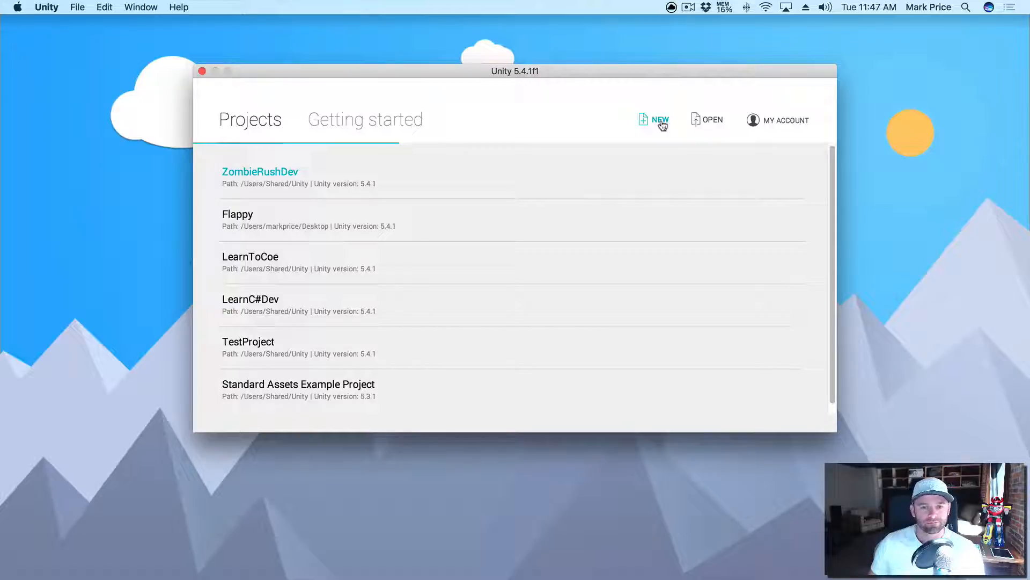
click(661, 125)
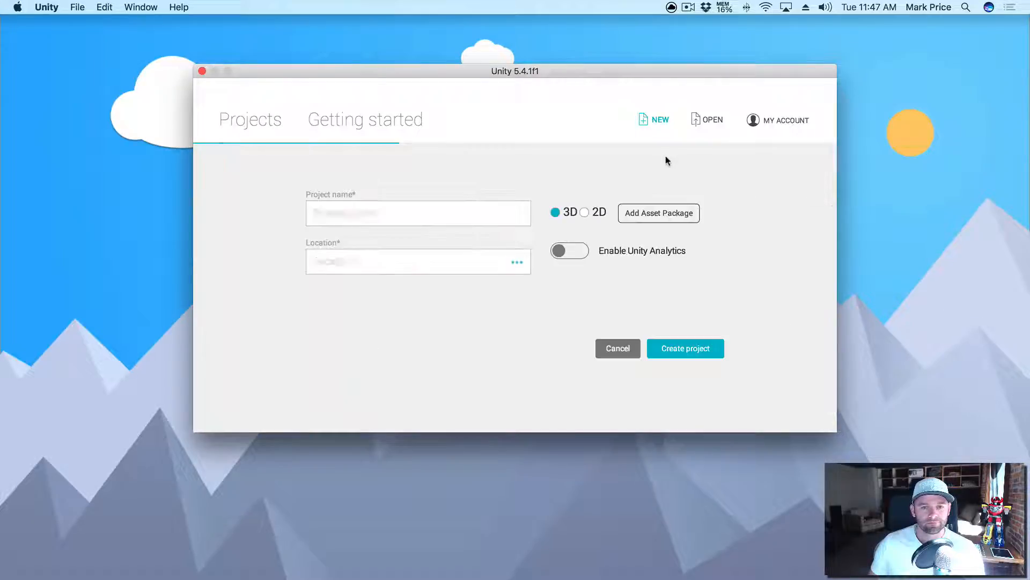
- Name the project Haunted Zombie Rush and create it as a 3D project in /Users/Shared/Unity
triple_click(452, 207)
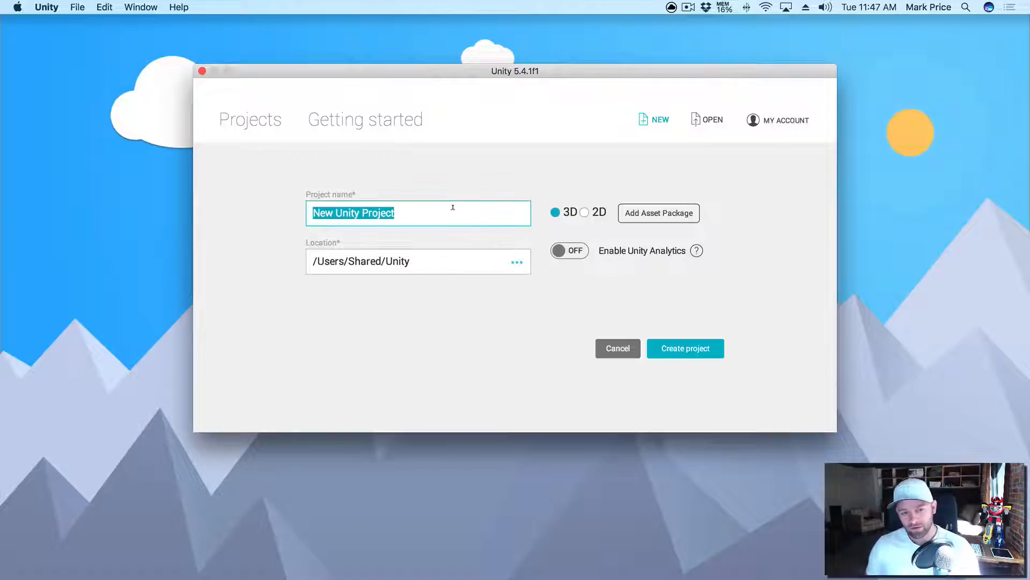
text(Haunted)
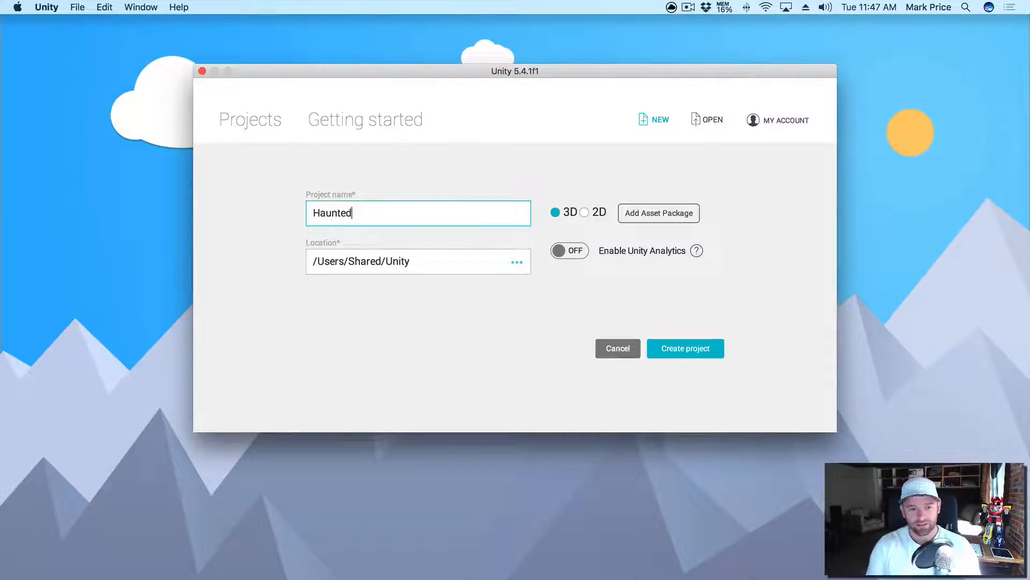
text(Zombie)
key(BackSpace)
key(BackSpace)
key(BackSpace)
key(BackSpace)
key(BackSpace)
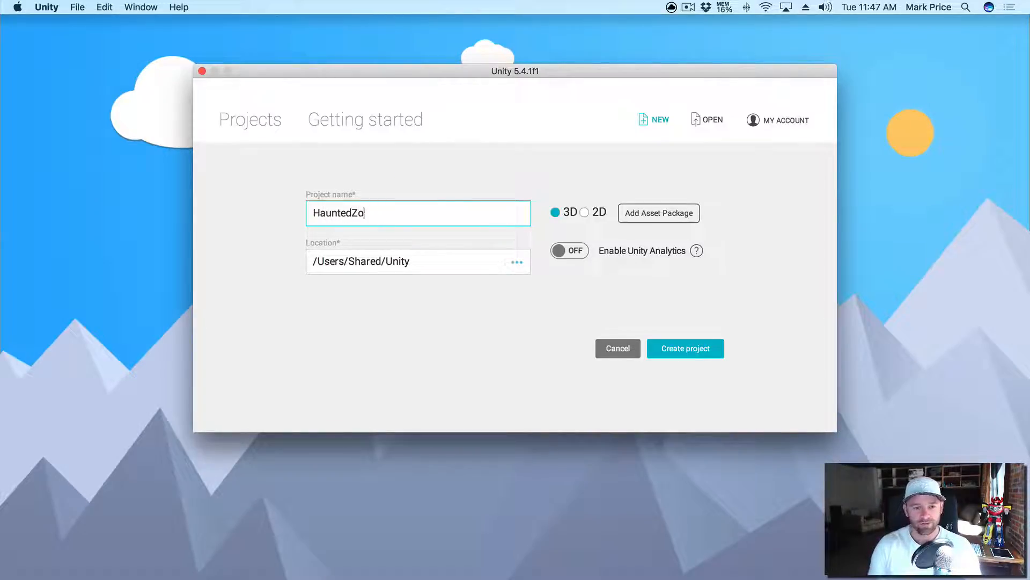
text(Zombie Rush)
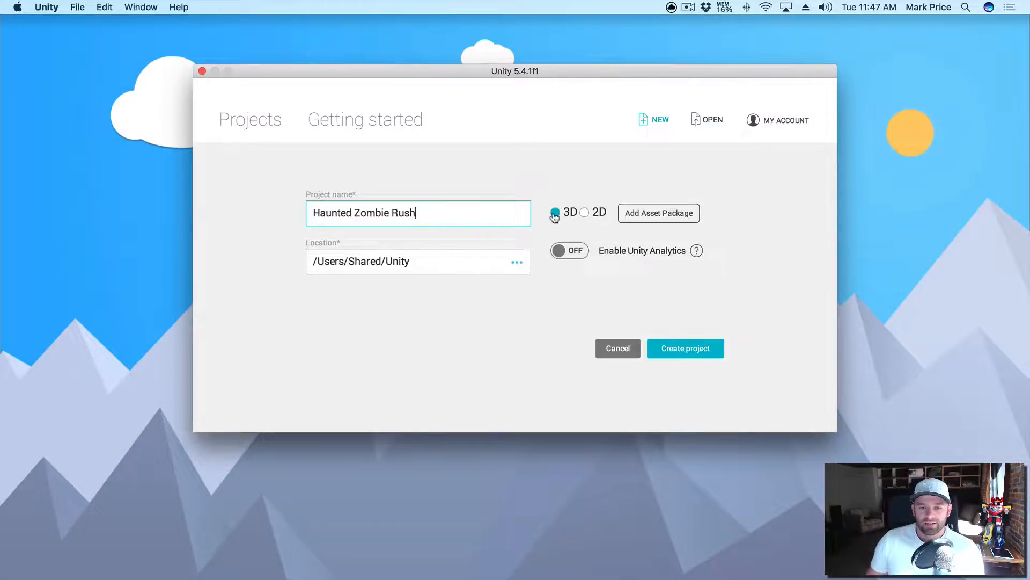
click(677, 351)
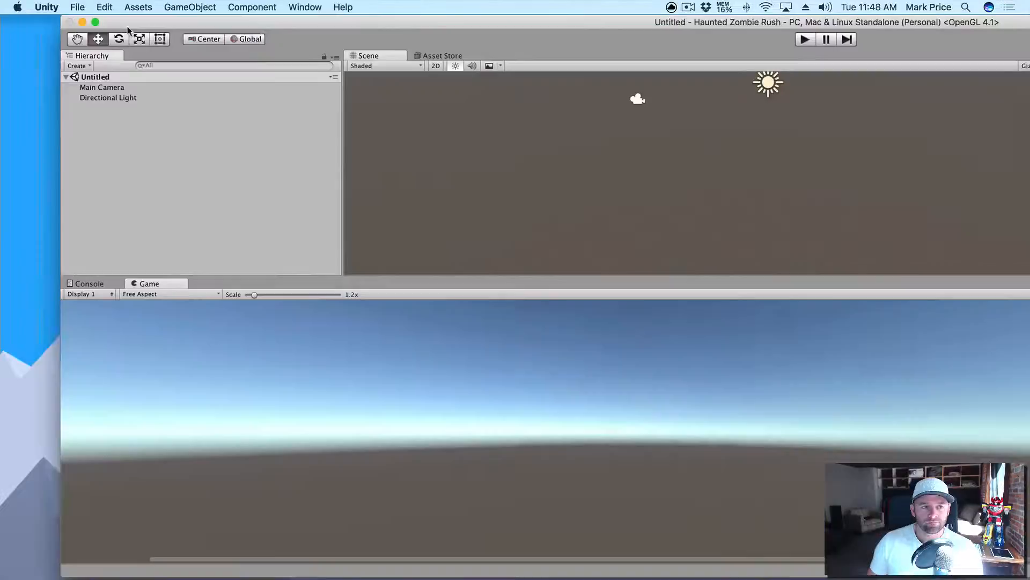
- Switch the editor window layout to 2 by 3
click(58, 23)
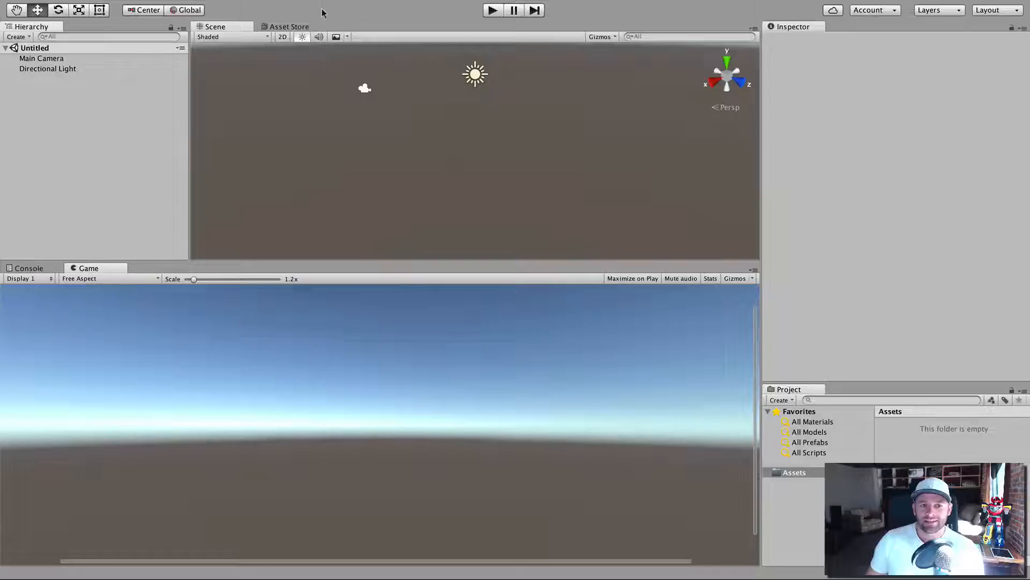
click(346, 6)
mouse_move(304, 11)
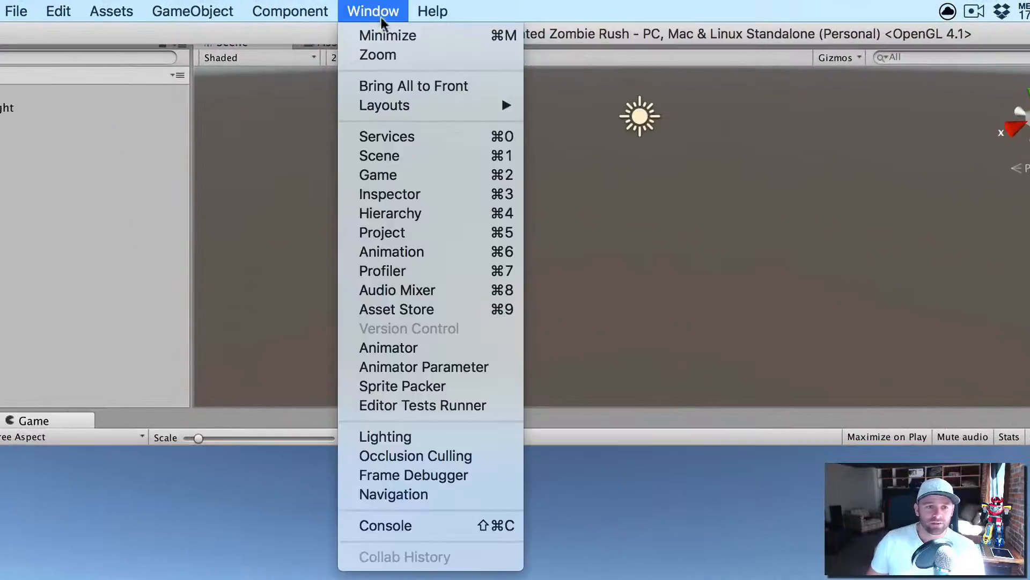
mouse_move(382, 105)
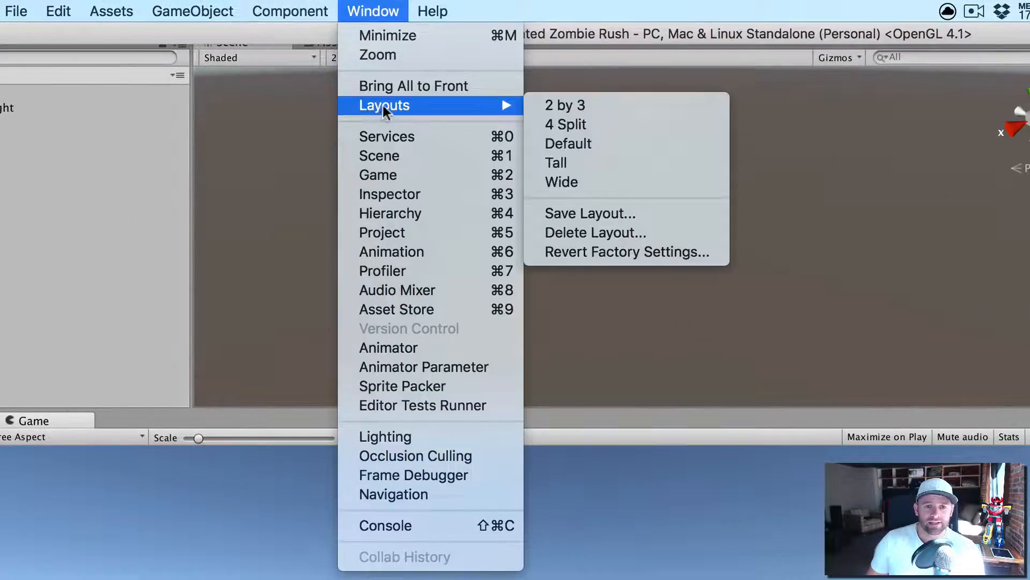
click(594, 108)
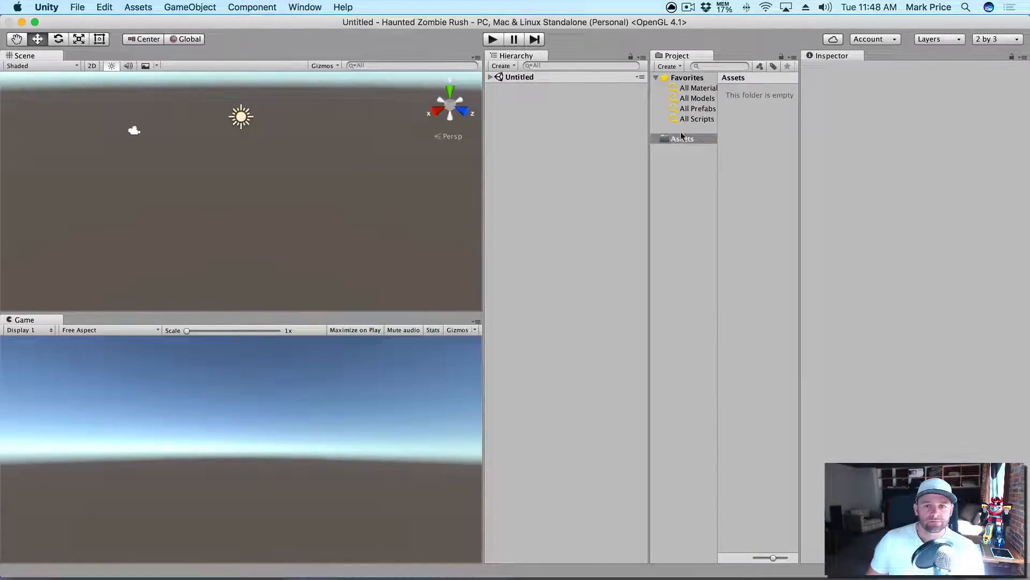
- Rearrange the workspace by docking the Project panel below the Inspector and widening the Scene and Game views
drag(646, 155, 622, 153)
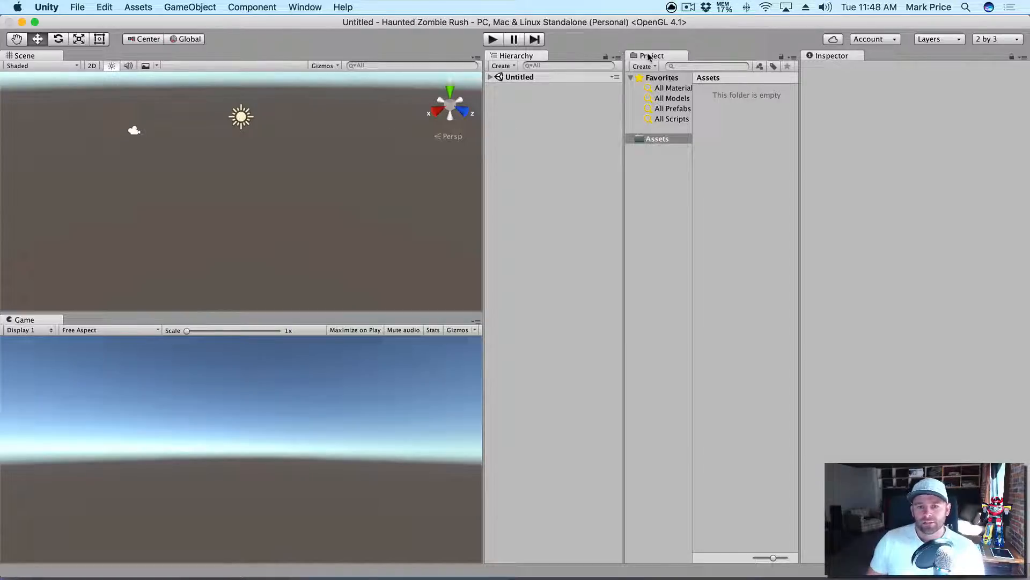
drag(649, 56, 733, 396)
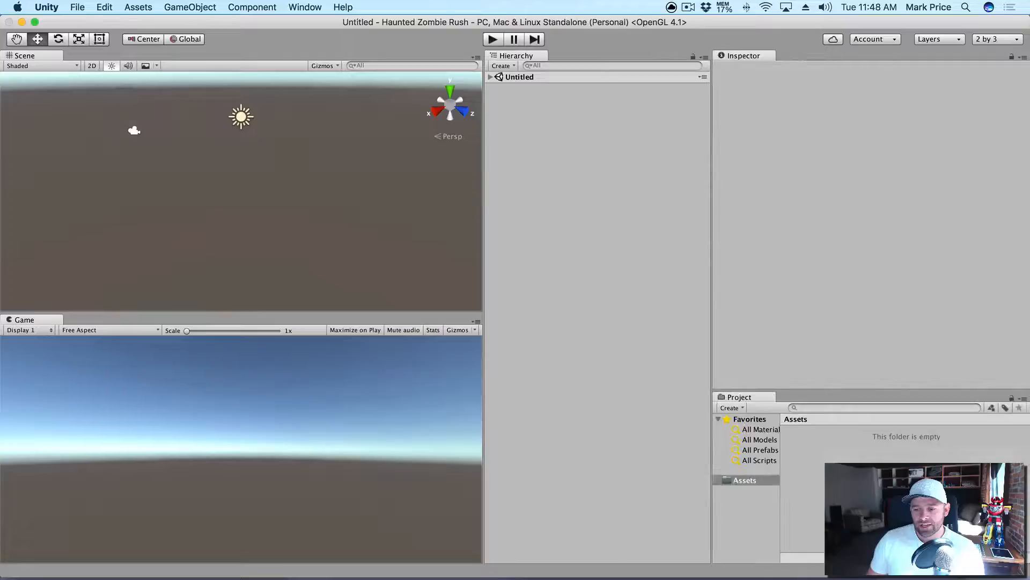
drag(484, 146, 612, 146)
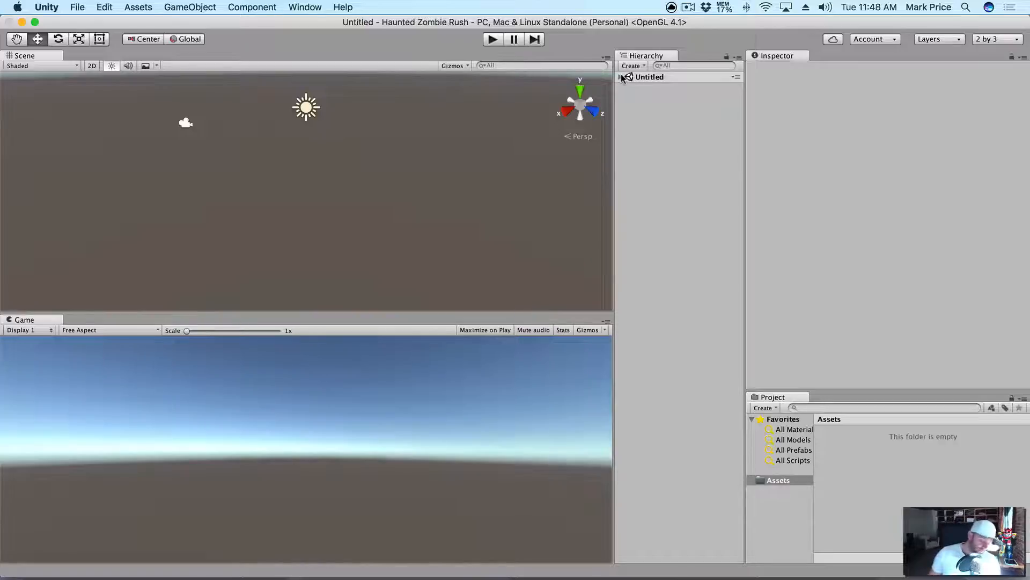
- Save the current scene as Game in the Assets folder
key(super+s)
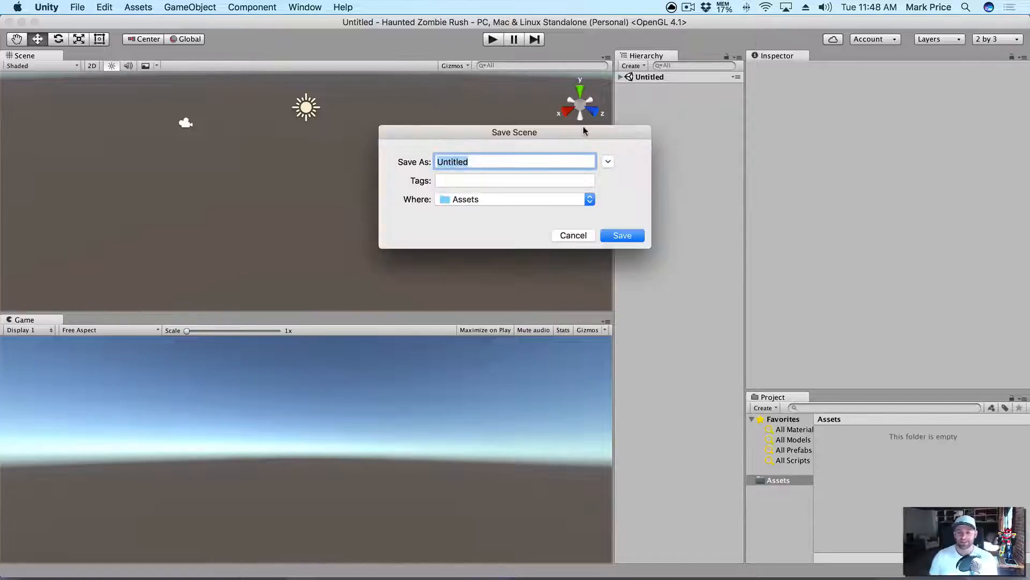
text(Game)
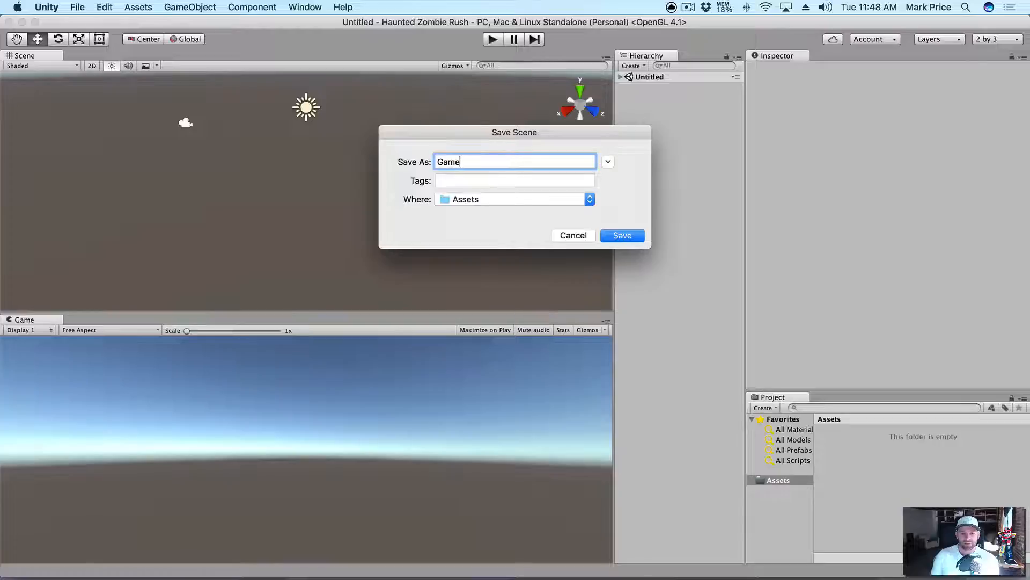
key(Return)
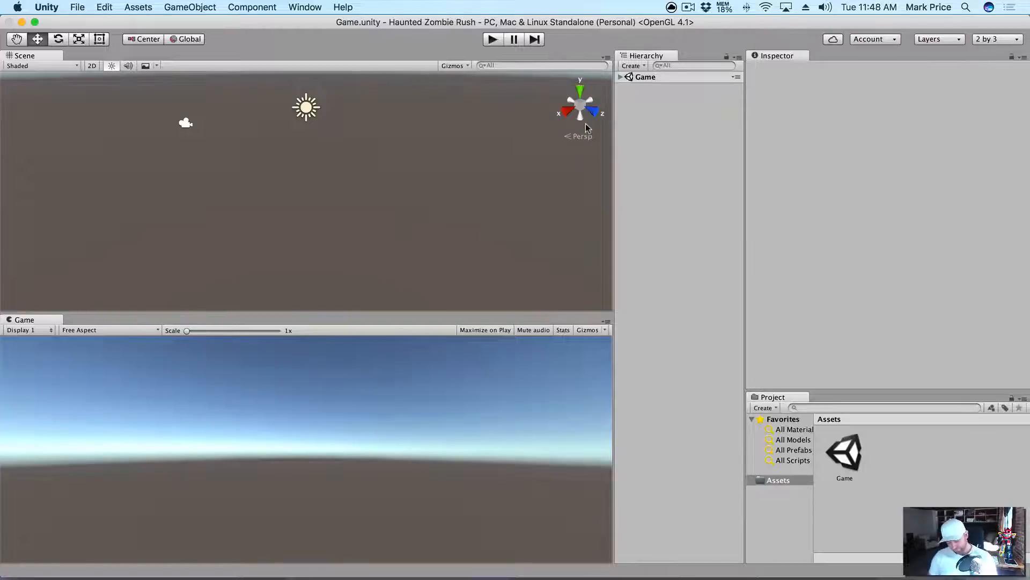
key(super+s)
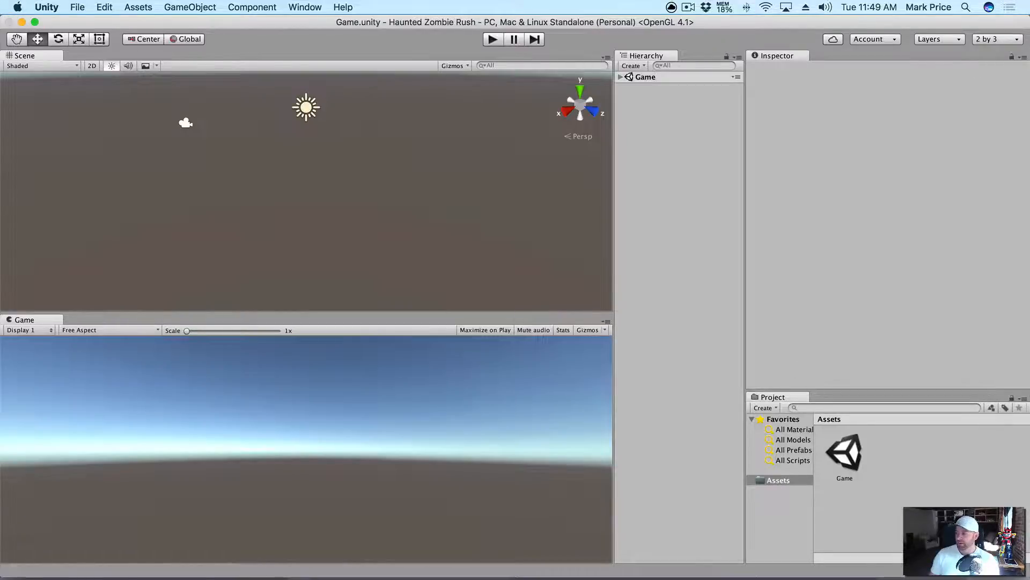
- Switch to the Fantasy Demon Caves folder in Finder and make its window slightly smaller
key(super+Tab)
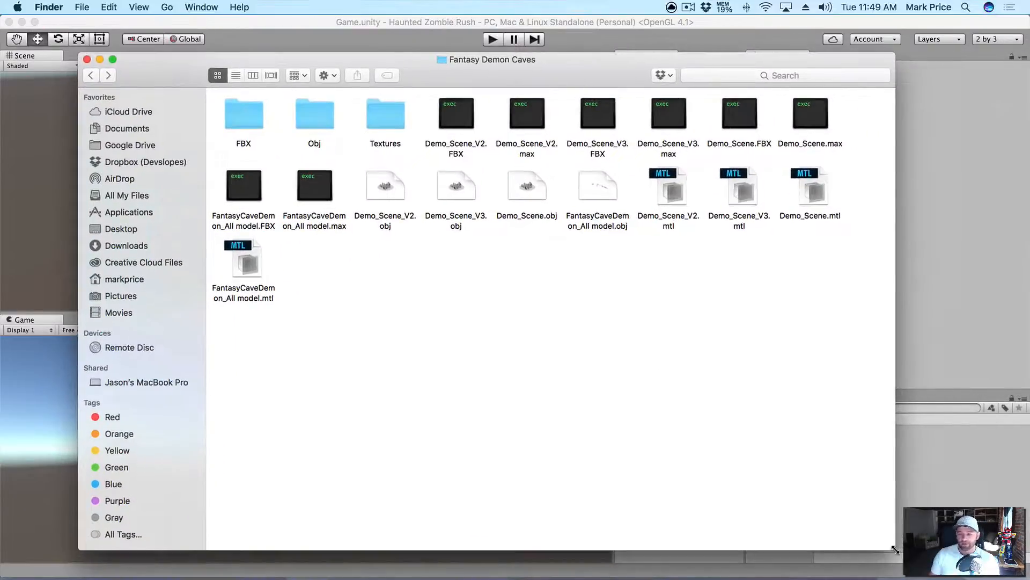
drag(895, 549, 859, 527)
right_click(369, 290)
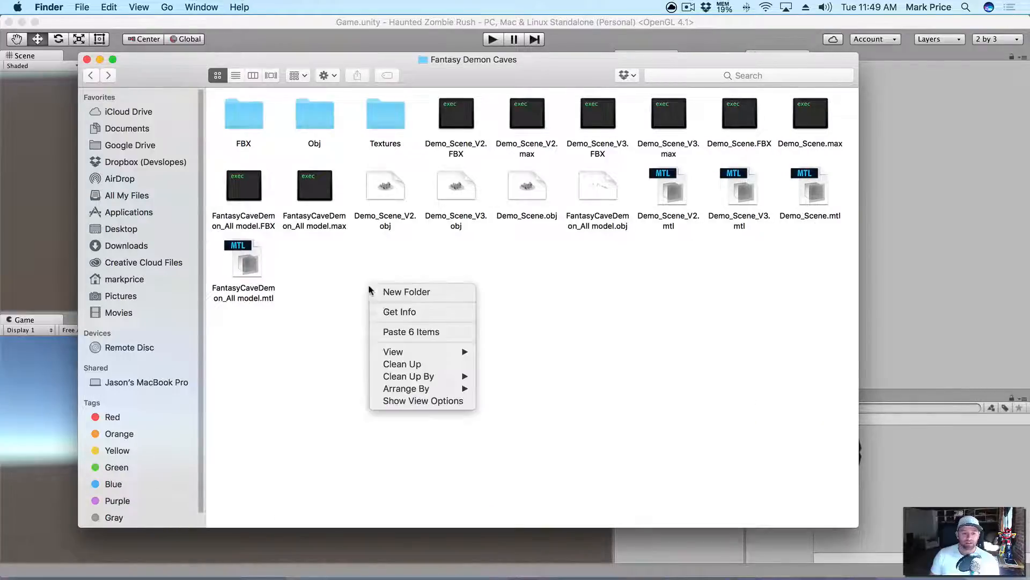
mouse_move(432, 376)
click(510, 391)
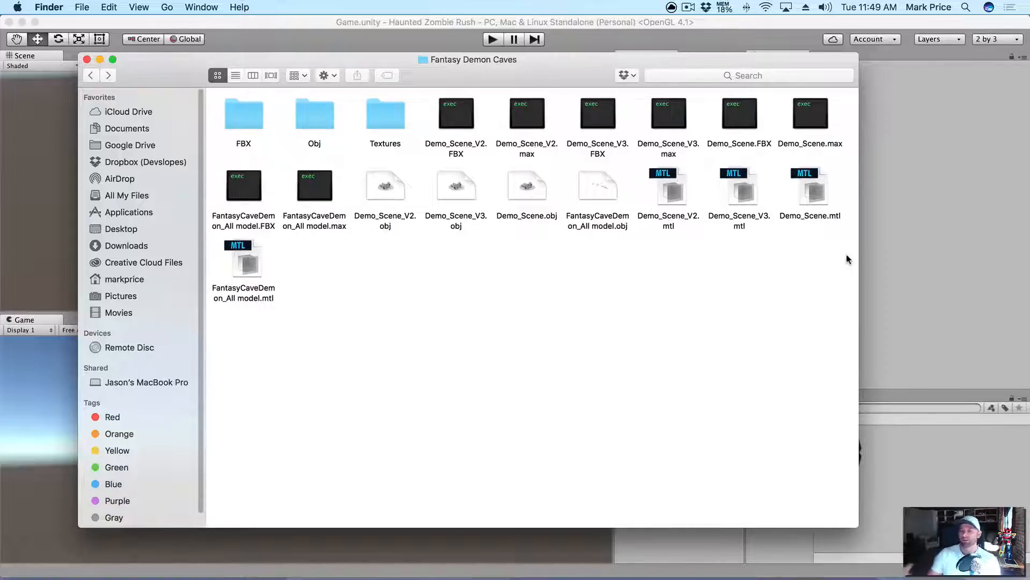
- Delete all loose .obj and .mtl files and FantasyCaveDemon_All model.max from the Fantasy Demon Caves folder
drag(839, 236, 375, 165)
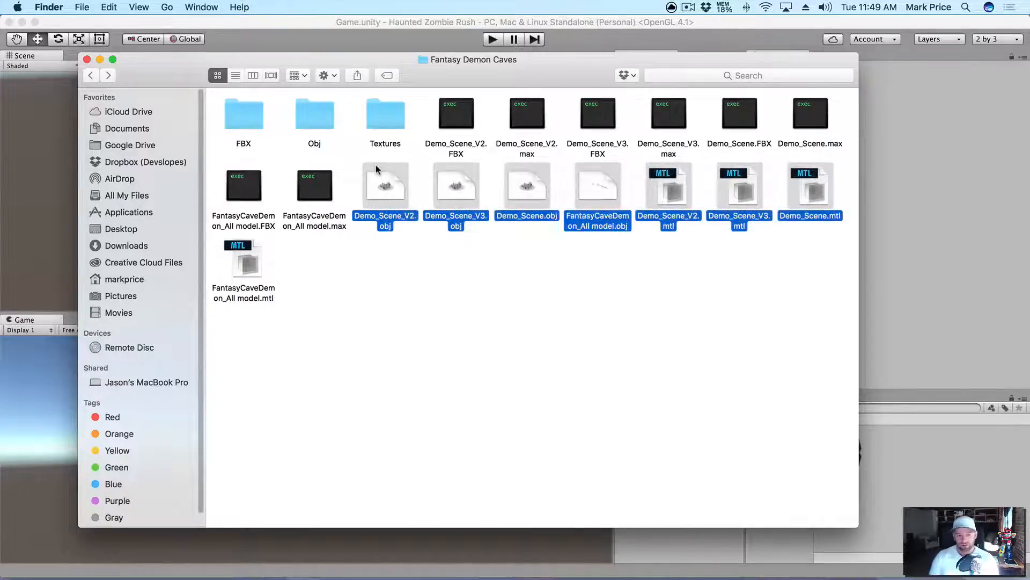
key(super+BackSpace)
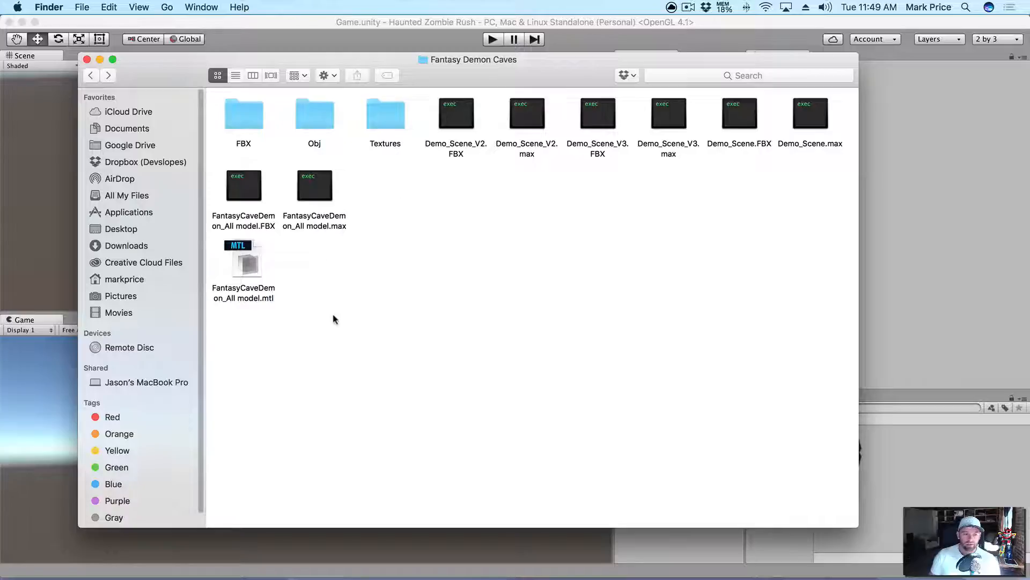
click(329, 225)
key(super+BackSpace)
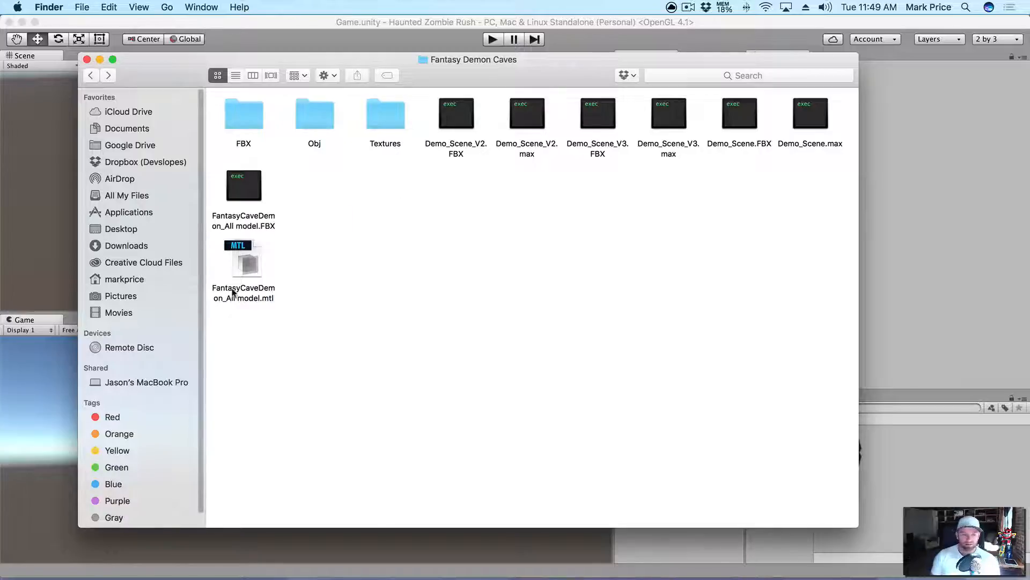
click(233, 293)
key(super+BackSpace)
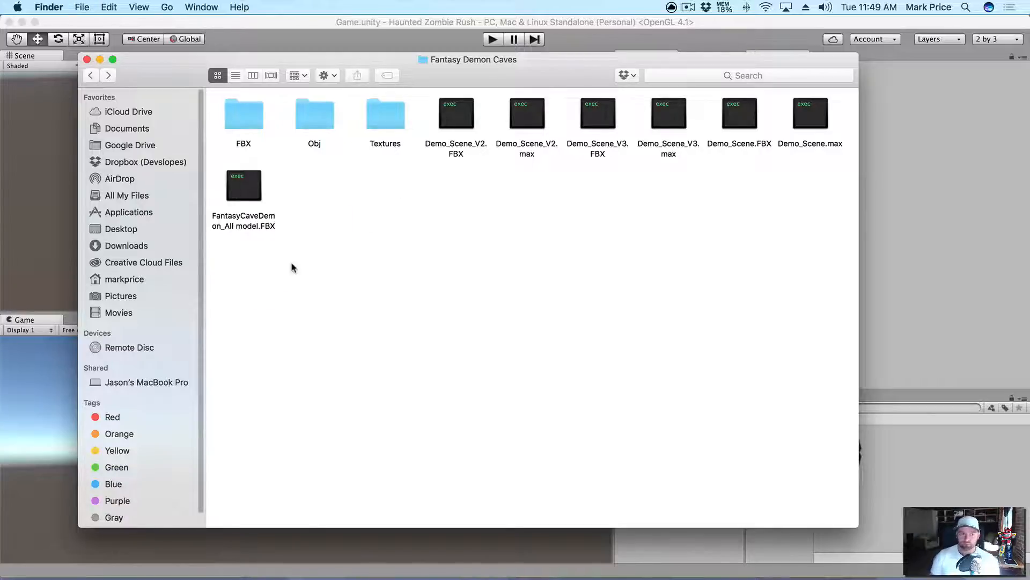
- Delete Demo_Scene.max, Demo_Scene_V2.max and Demo_Scene_V3.max from the folder
click(823, 153)
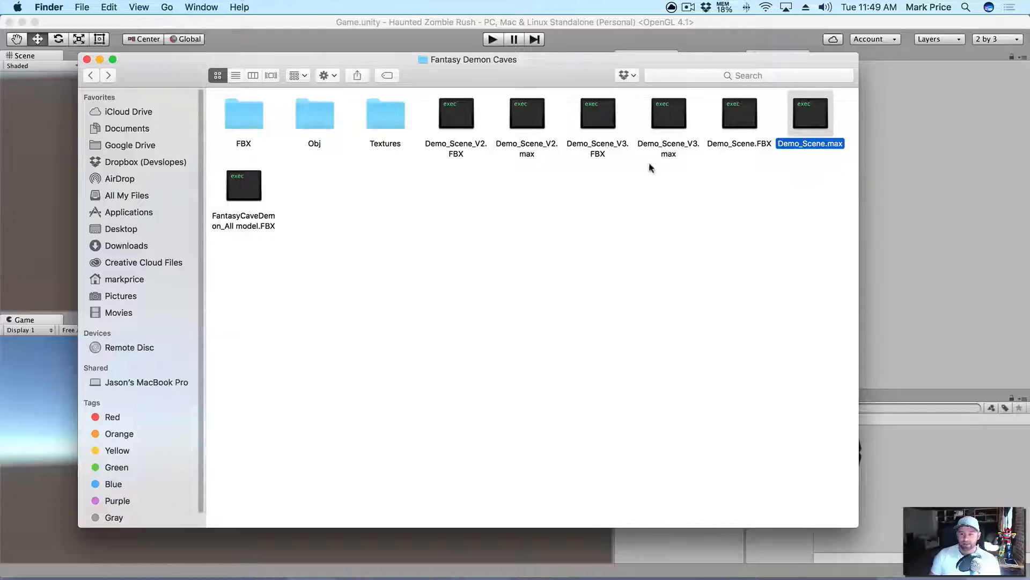
super+click(665, 139)
super+click(524, 146)
key(super+BackSpace)
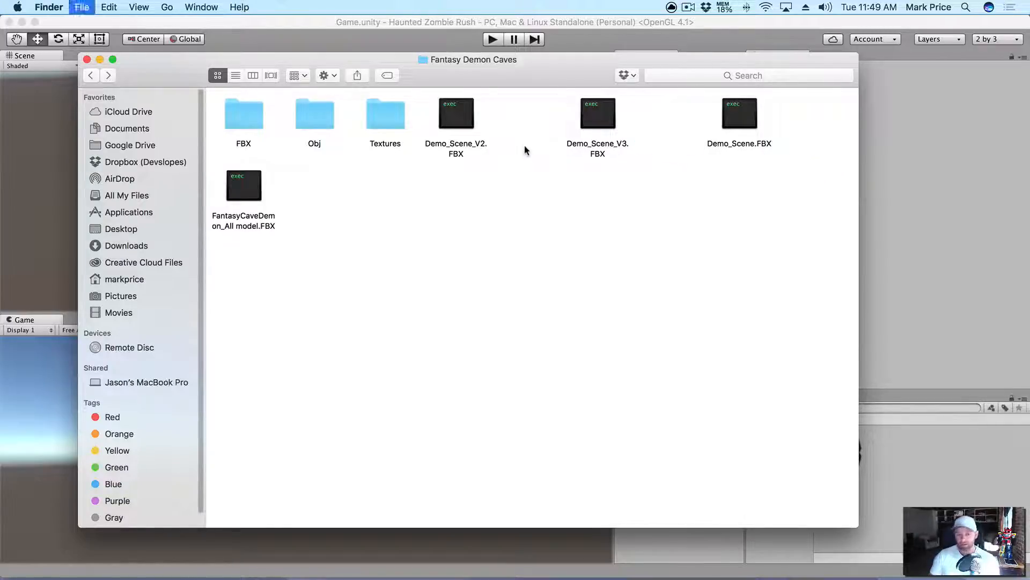
- Check the contents of the Obj folder and delete the folder
click(306, 112)
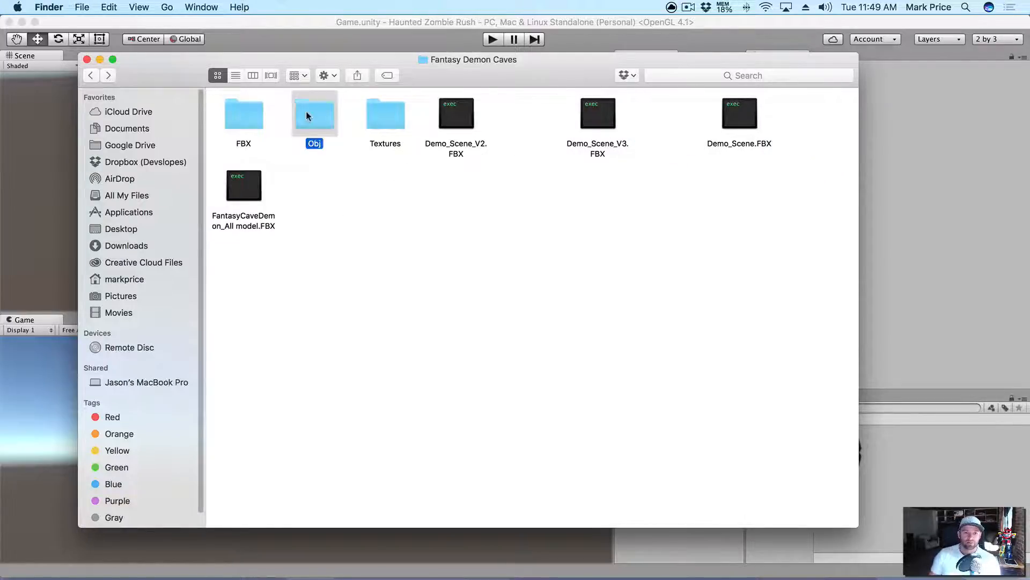
double_click(306, 111)
click(91, 75)
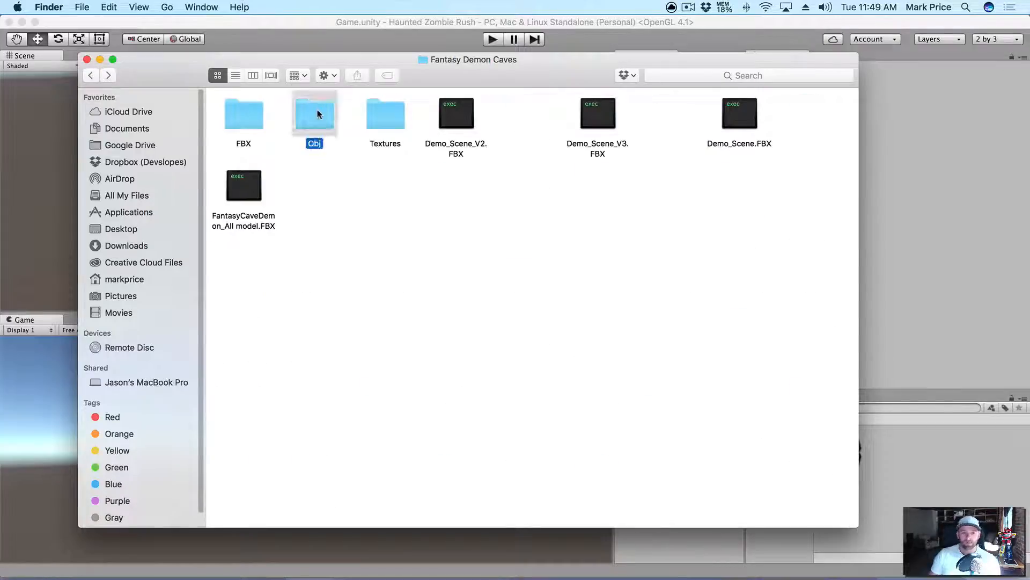
key(super+BackSpace)
- Examine the texture files in the Textures folder and the models in the FBX folder
double_click(387, 116)
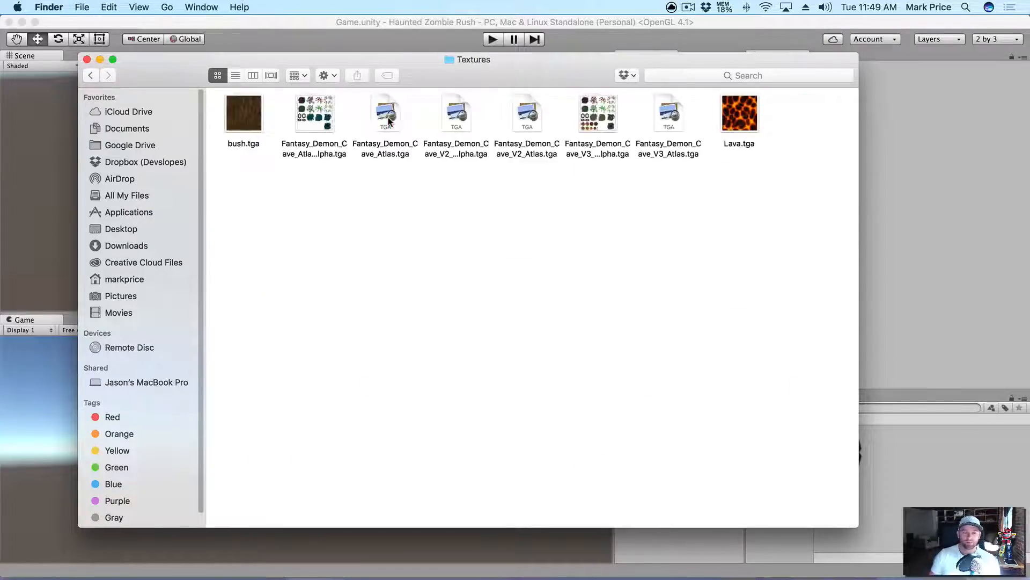
click(91, 75)
click(252, 121)
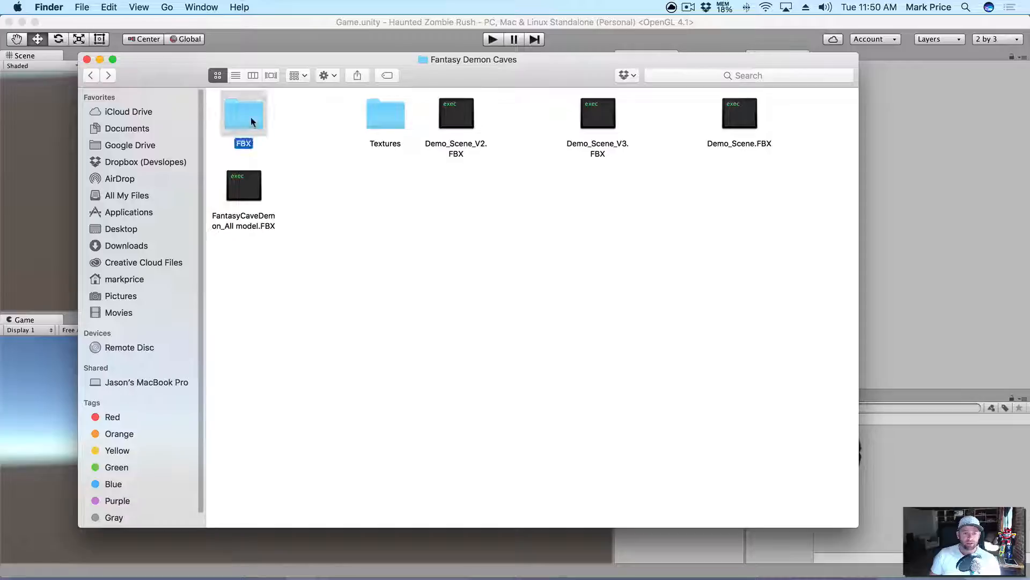
double_click(251, 122)
scroll(396, 218, down, 15)
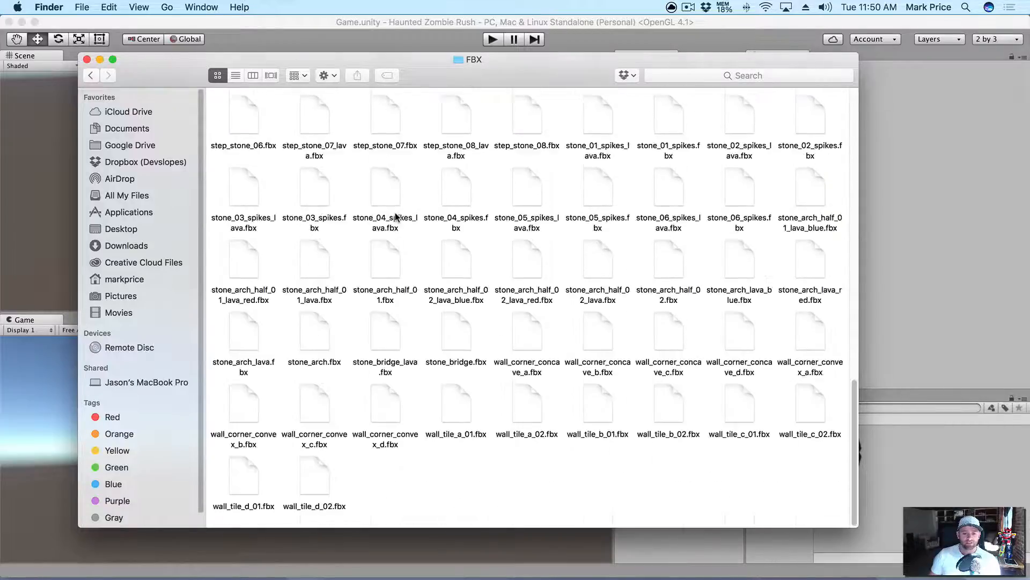
scroll(395, 218, up, 15)
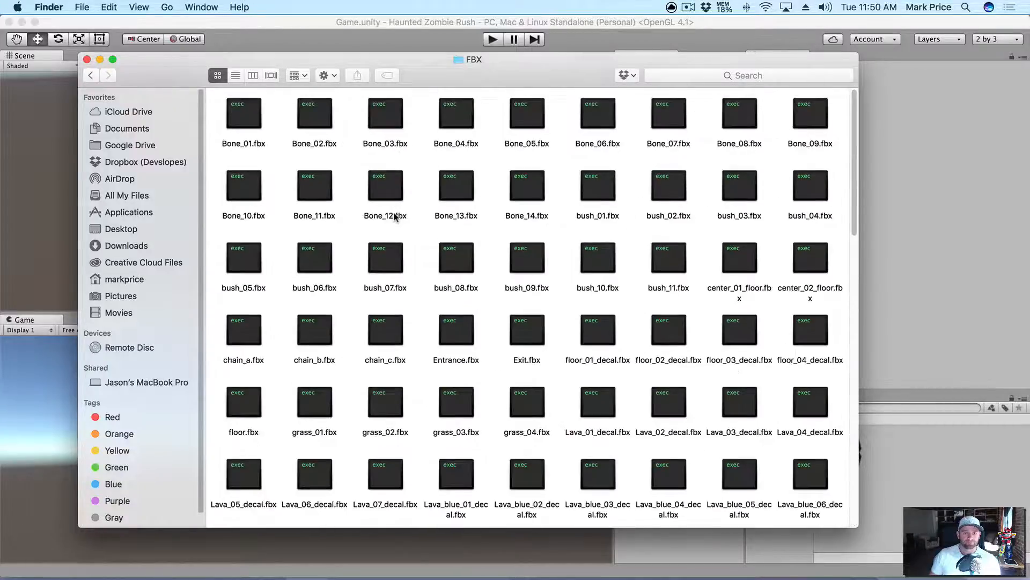
- Import the cleaned Fantasy Demon Caves folder from the Finder's Assets folder into the Unity project's Assets
click(90, 77)
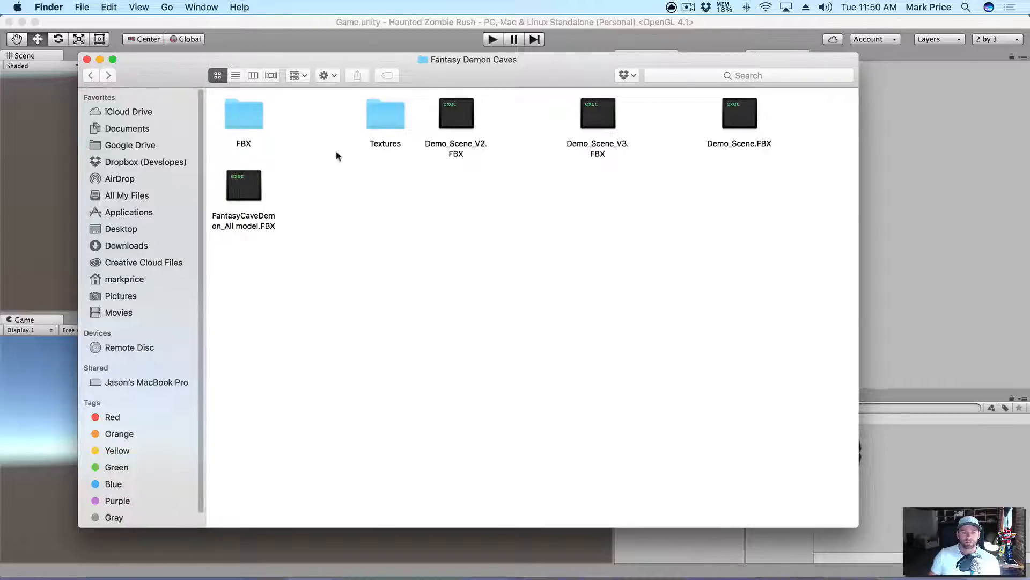
click(91, 75)
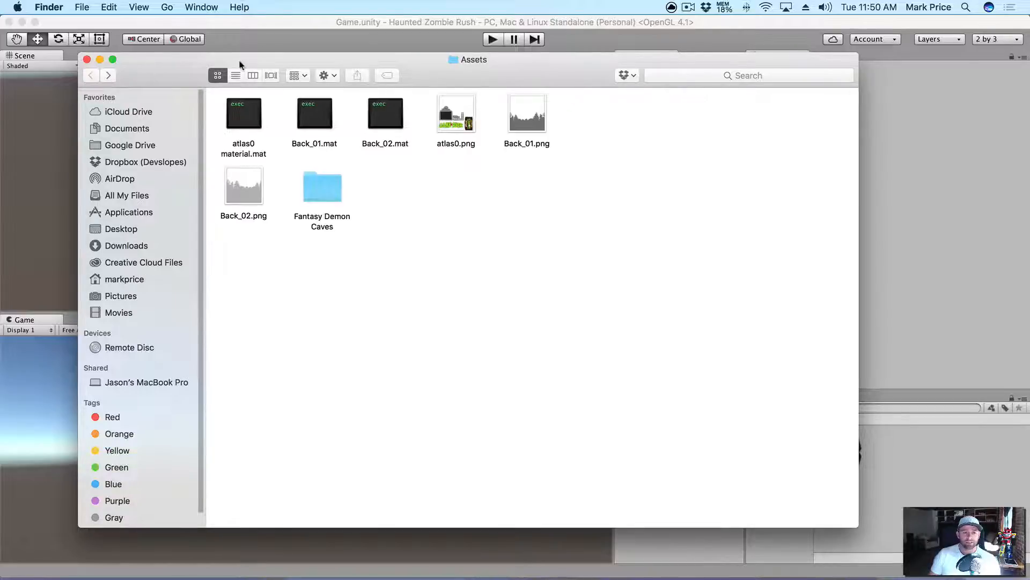
drag(241, 60, 154, 53)
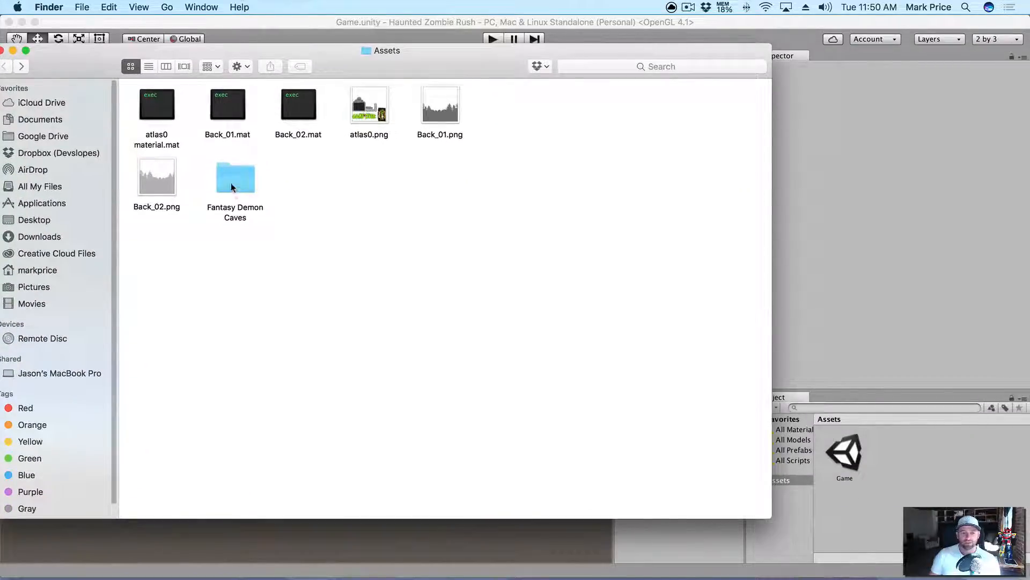
drag(233, 183, 855, 514)
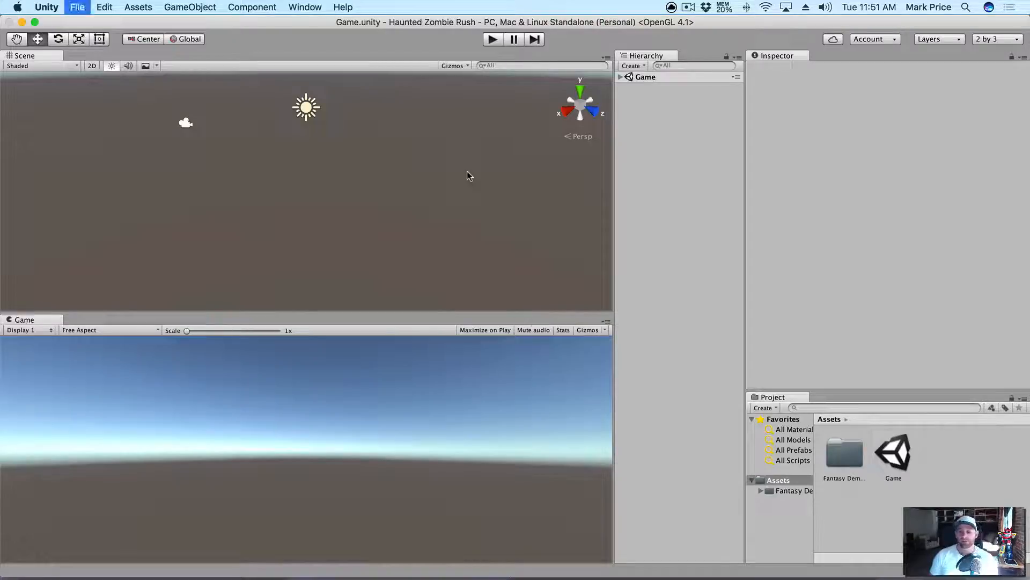
- Widen the Project panel and its folder column, and show the contents of the Fantasy Demon Caves folder
drag(745, 335, 731, 338)
drag(802, 449, 834, 449)
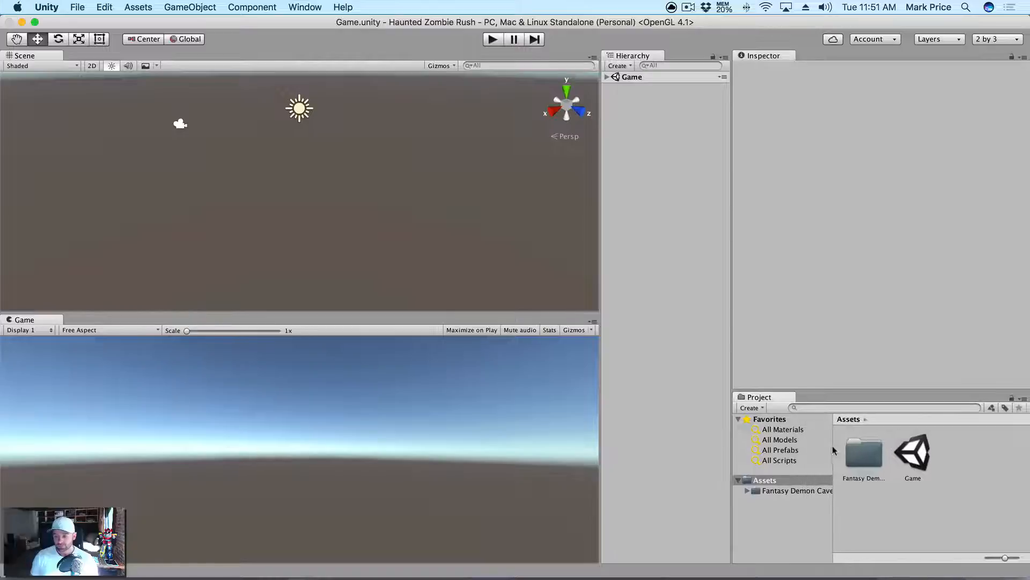
click(773, 490)
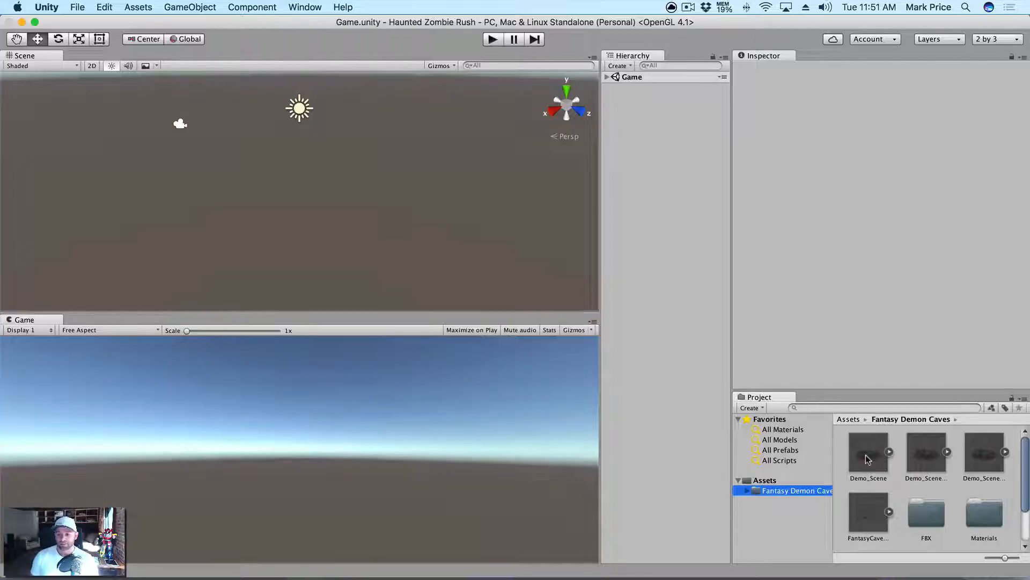
- Place the Demo_Scene model from Fantasy Demon Caves in the scene and frame it
drag(868, 458, 410, 193)
key(f)
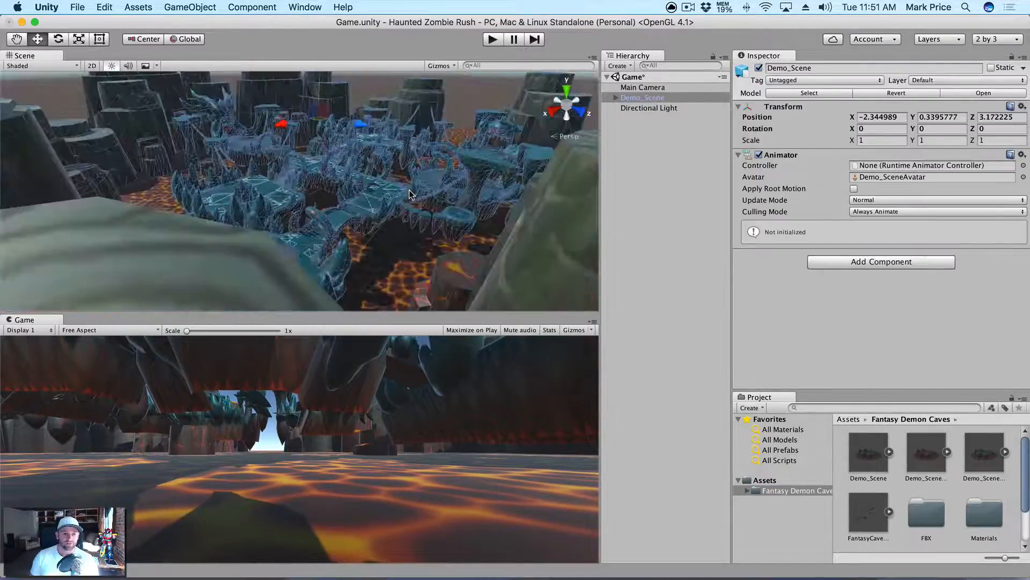
alt+drag(406, 172, 175, 169)
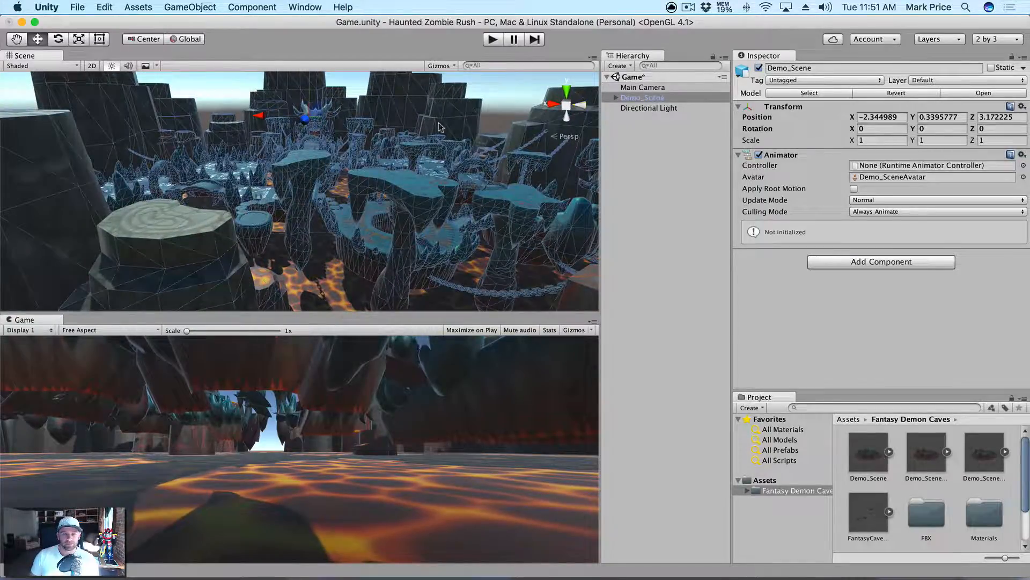
- Move Demo_Scene along its vertical and depth axes to about Y -10.5 and Z -21.8
scroll(353, 171, down, 10)
drag(300, 107, 303, 129)
drag(298, 199, 302, 186)
alt+drag(423, 208, 410, 217)
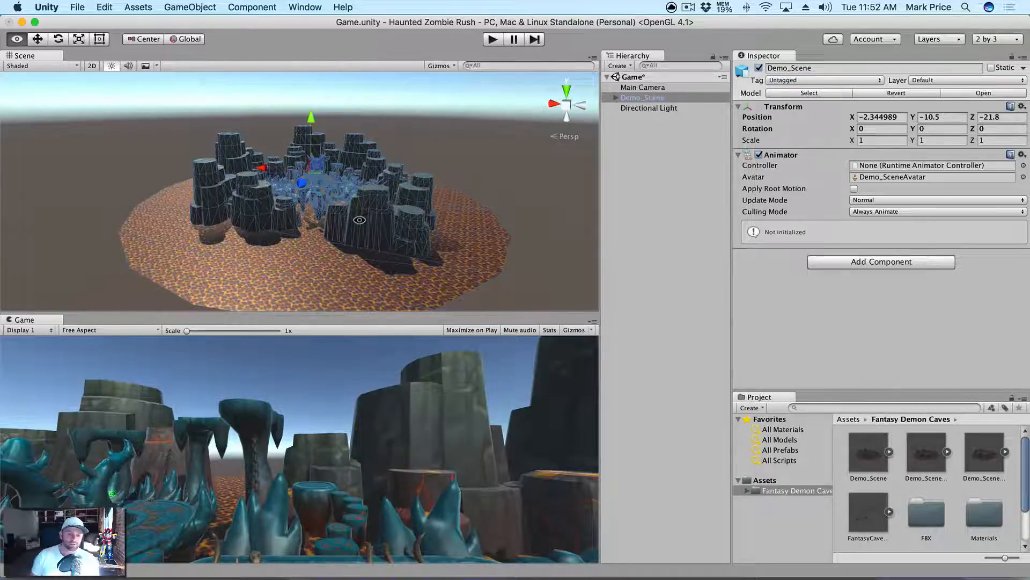
- Inspect the cave model up close and lower Demo_Scene slightly to about Y -11.1
scroll(359, 223, up, 3)
scroll(359, 221, up, 5)
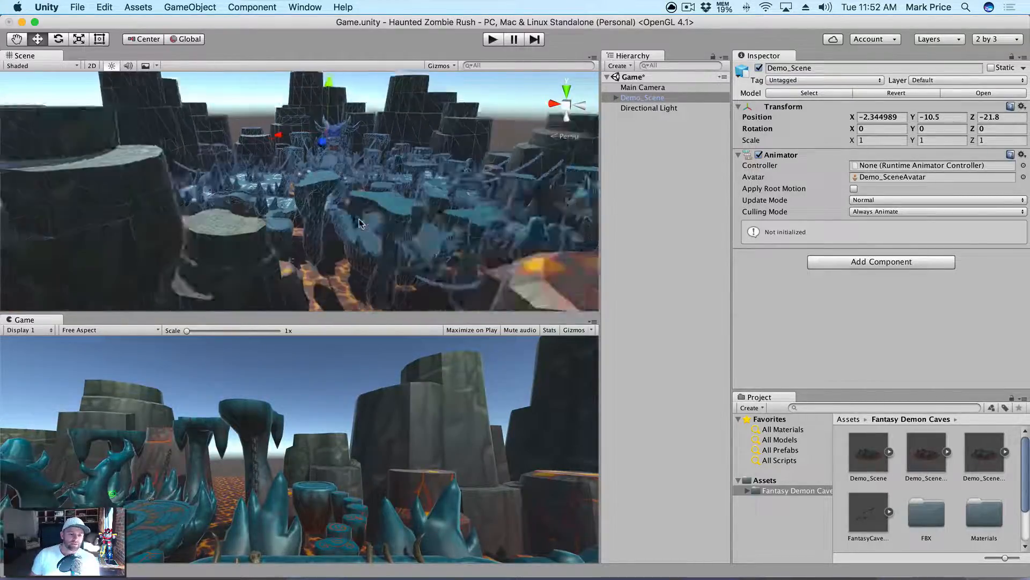
scroll(359, 220, down, 5)
mouse_move(314, 112)
mouse_down()
mouse_move(314, 143)
mouse_move(320, 115)
mouse_up()
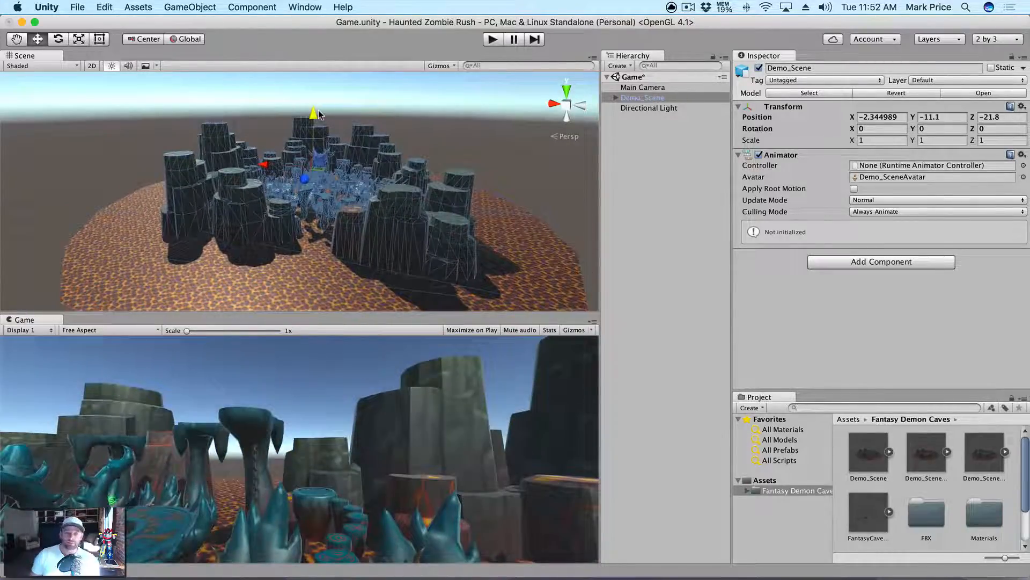